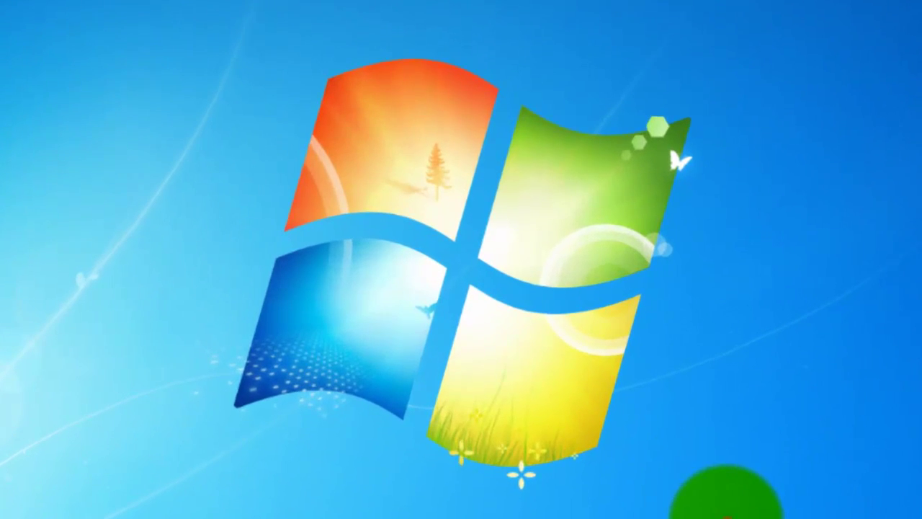
Step: Move windows aside on the Windows 7 desktop to reveal the Camtasia Studio 7 shortcut
{"action": "left_click_drag", "start_coordinate": [592, 384], "coordinate": [316, 130]}
{"action": "left_click_drag", "start_coordinate": [184, 7], "coordinate": [752, 515]}
{"action": "left_click_drag", "start_coordinate": [664, 442], "coordinate": [283, 72]}
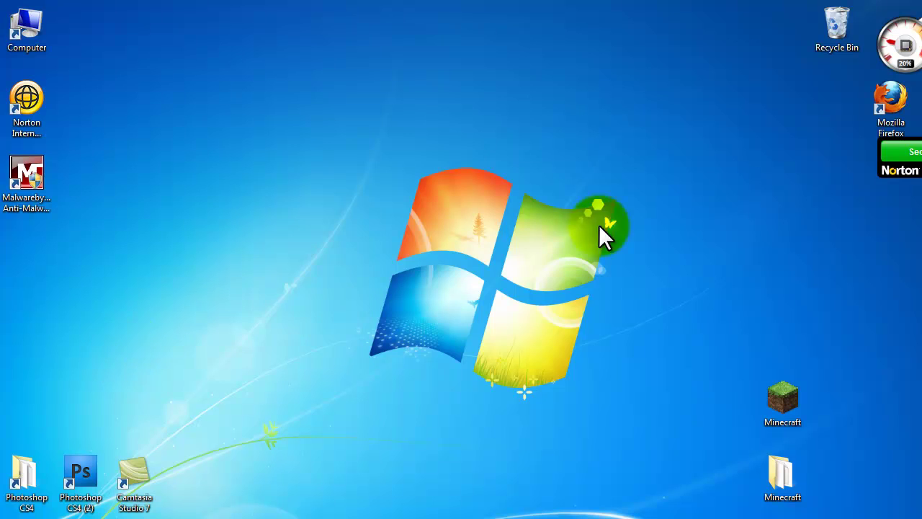
{"action": "left_click_drag", "start_coordinate": [840, 308], "coordinate": [607, 315]}
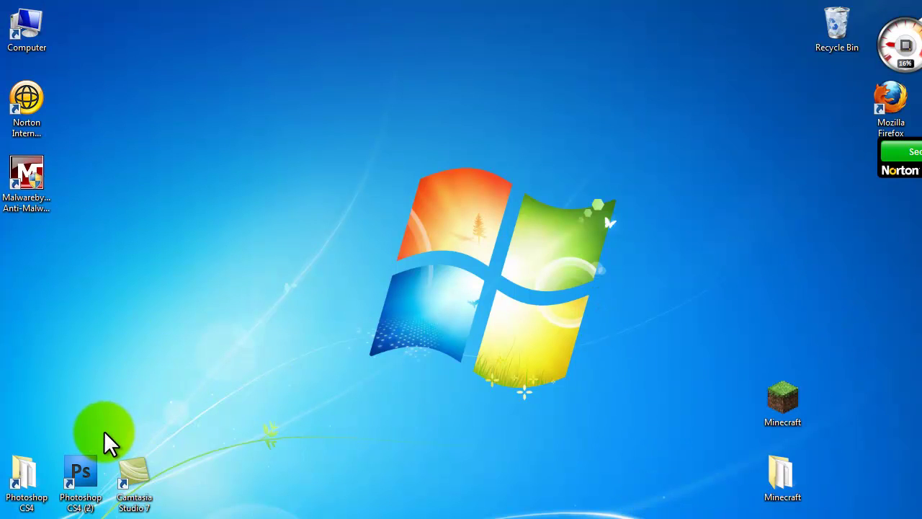
Step: Launch Camtasia Studio 7 from its desktop shortcut and dismiss the startup tip
{"action": "double_click", "coordinate": [134, 476]}
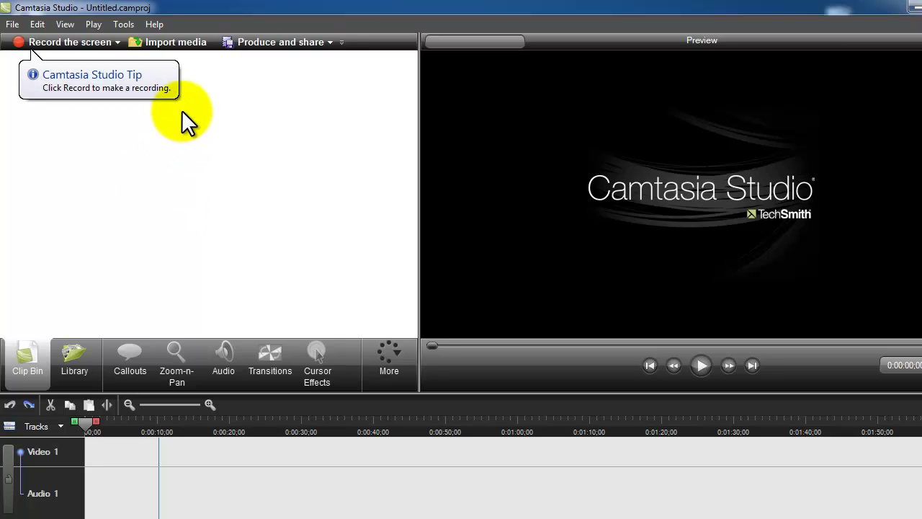
{"action": "left_click", "coordinate": [203, 123]}
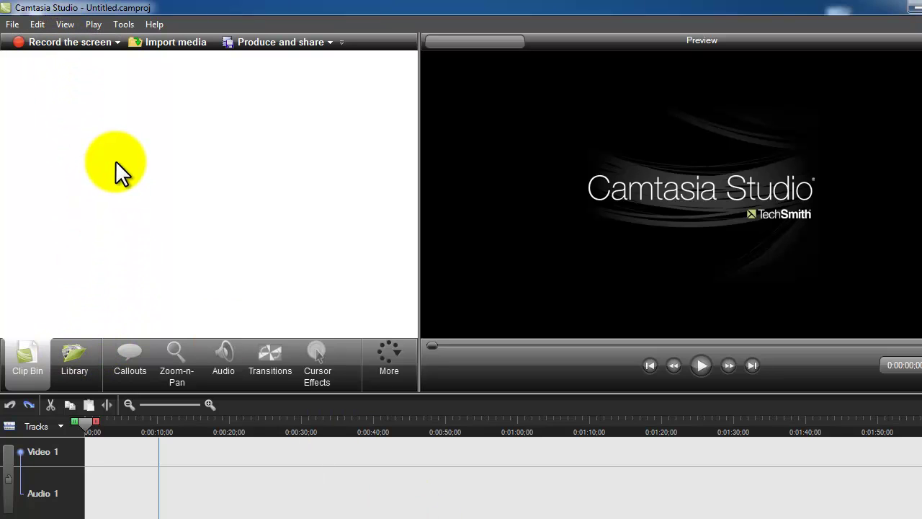
Step: Import Black Fader.jpg into the clip bin
{"action": "right_click", "coordinate": [142, 193]}
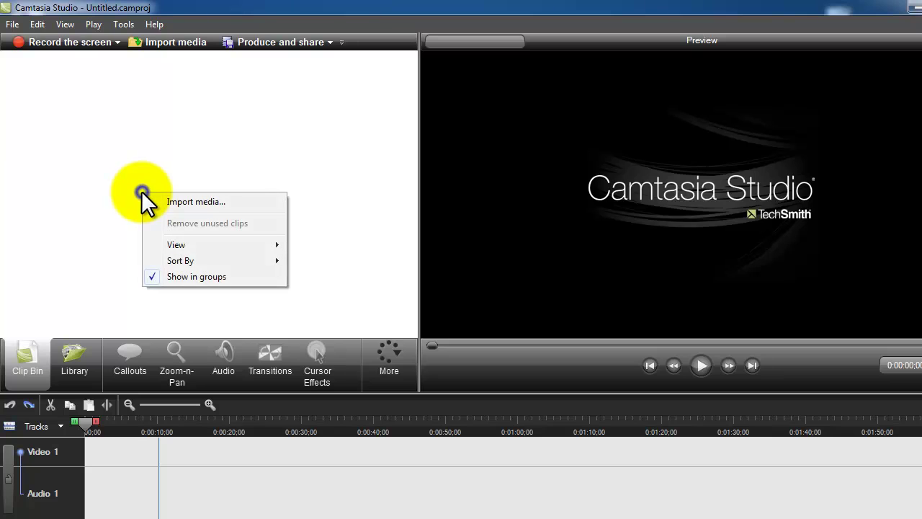
{"action": "left_click", "coordinate": [180, 204]}
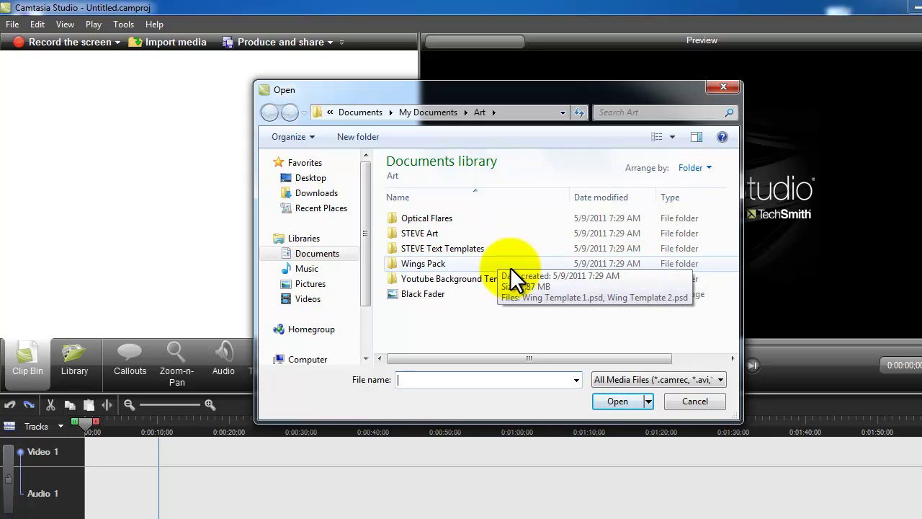
{"action": "double_click", "coordinate": [446, 294]}
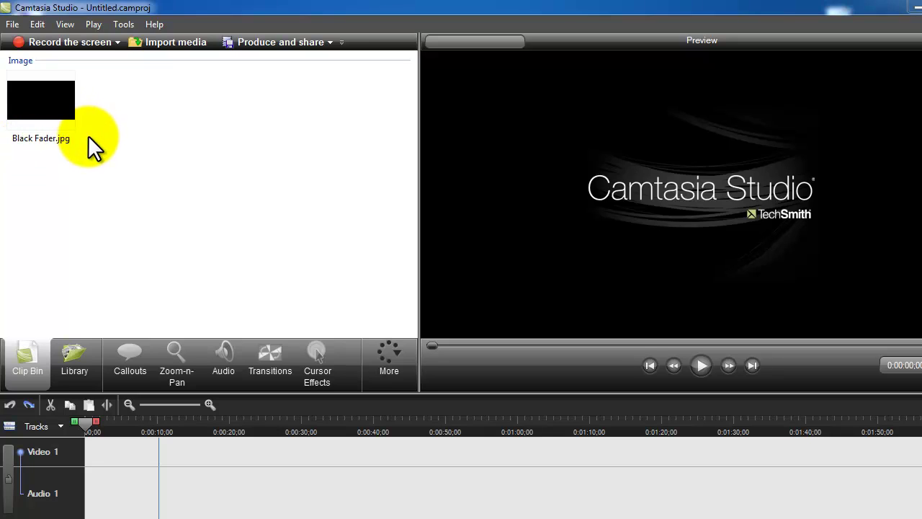
Step: Import STEVE Art 2.jpg from the STEVE Art folder into the clip bin
{"action": "mouse_move", "coordinate": [16, 82]}
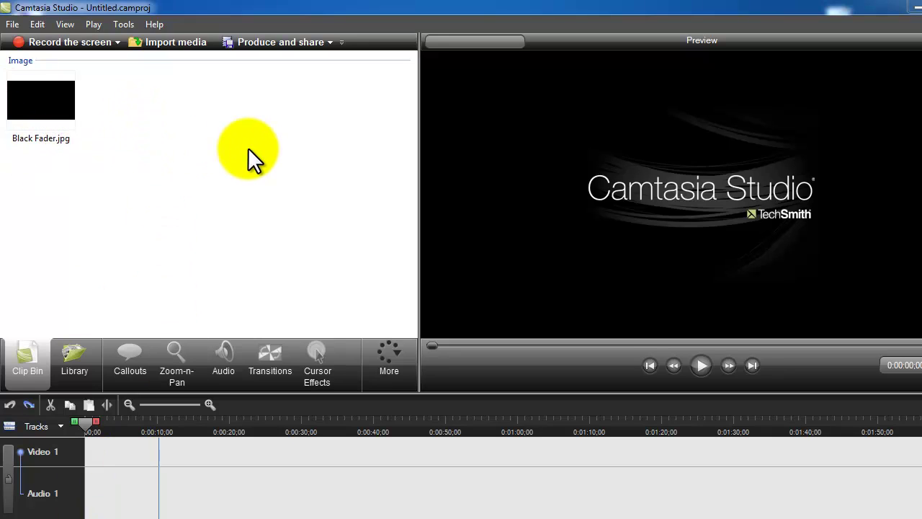
{"action": "right_click", "coordinate": [174, 129]}
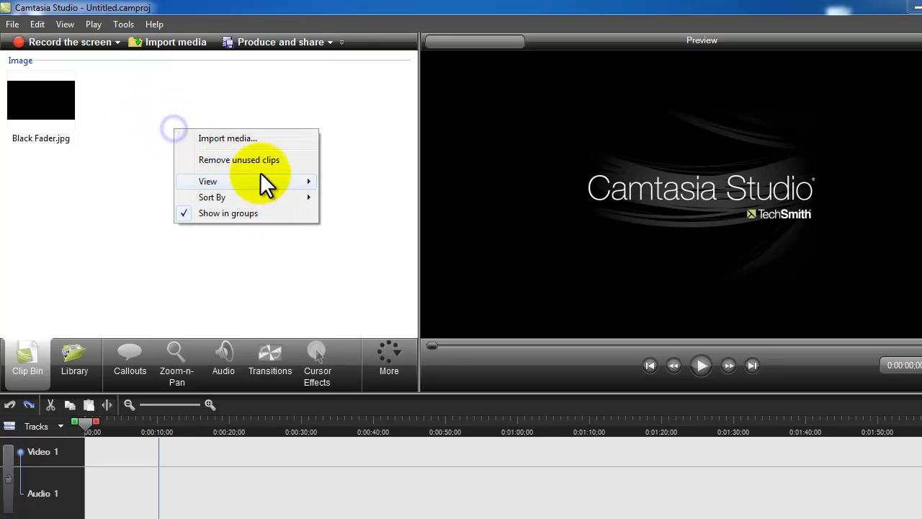
{"action": "left_click", "coordinate": [262, 139]}
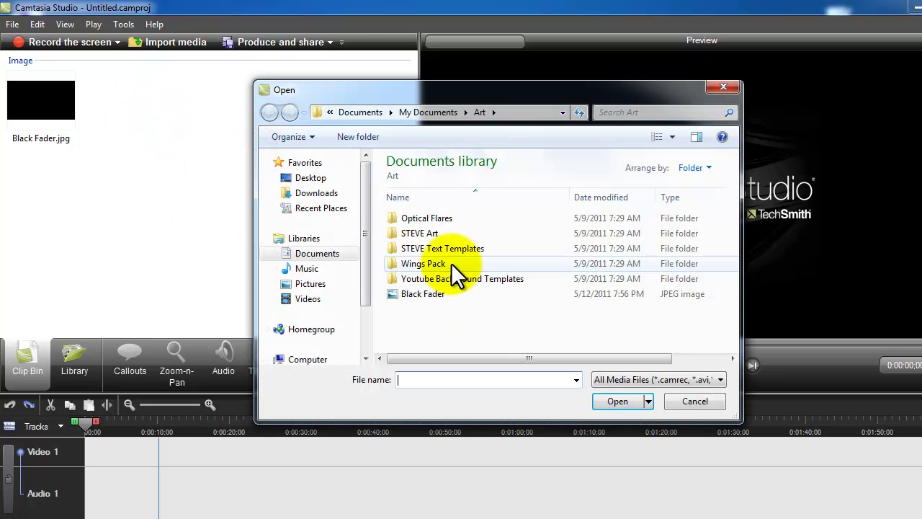
{"action": "double_click", "coordinate": [446, 232]}
{"action": "double_click", "coordinate": [443, 234]}
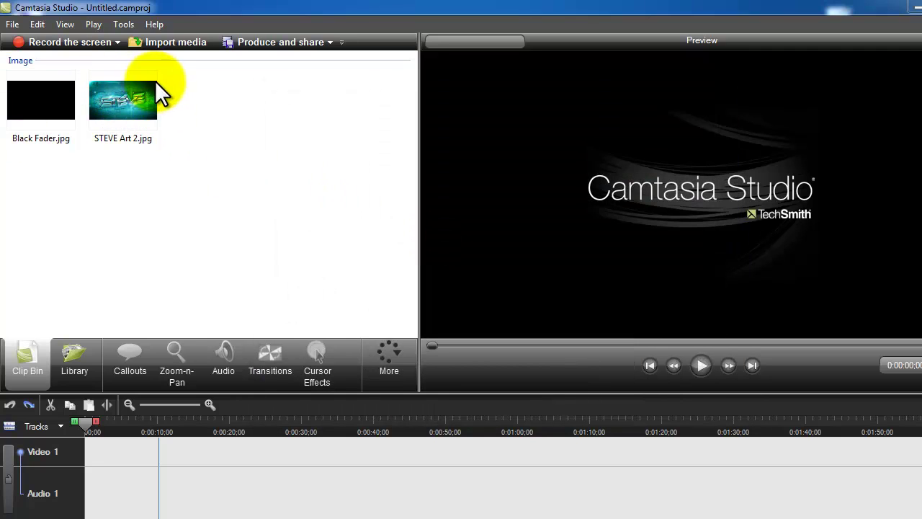
Step: Place Black Fader on Video 1 at 1280 x 720, then STEVE Art 2 and another Black Fader
{"action": "left_click_drag", "start_coordinate": [30, 102], "coordinate": [134, 461]}
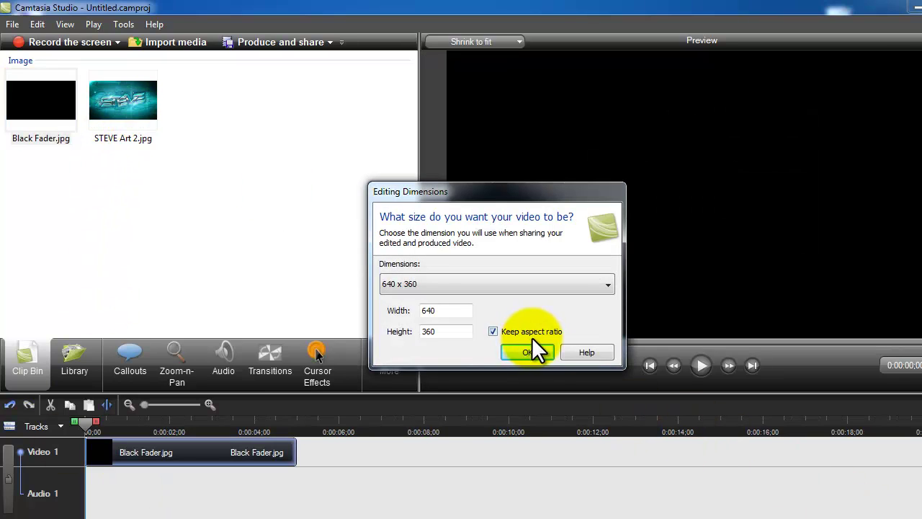
{"action": "left_click", "coordinate": [468, 283]}
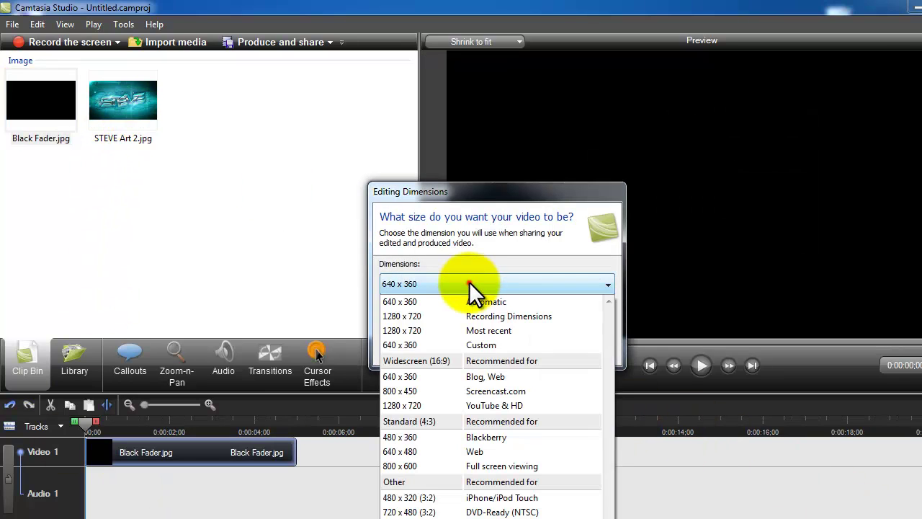
{"action": "left_click", "coordinate": [451, 330]}
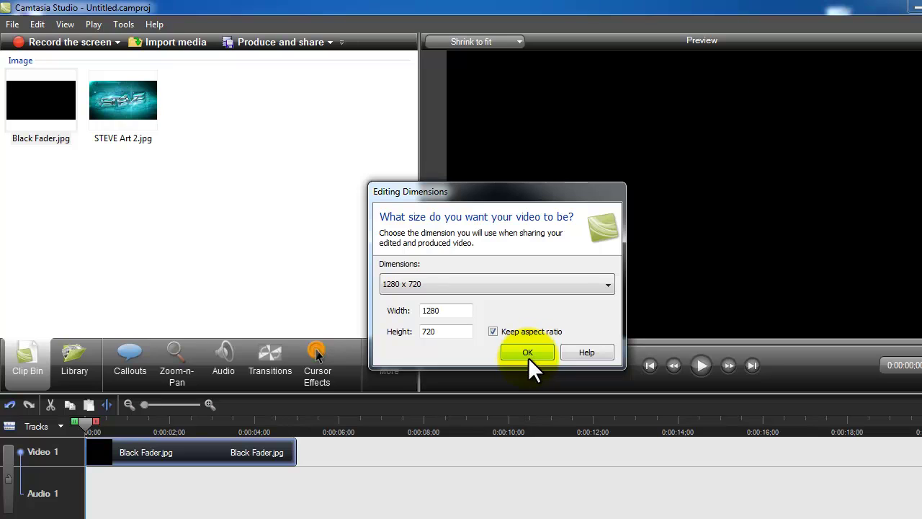
{"action": "left_click", "coordinate": [528, 354]}
{"action": "left_click_drag", "start_coordinate": [102, 128], "coordinate": [368, 457]}
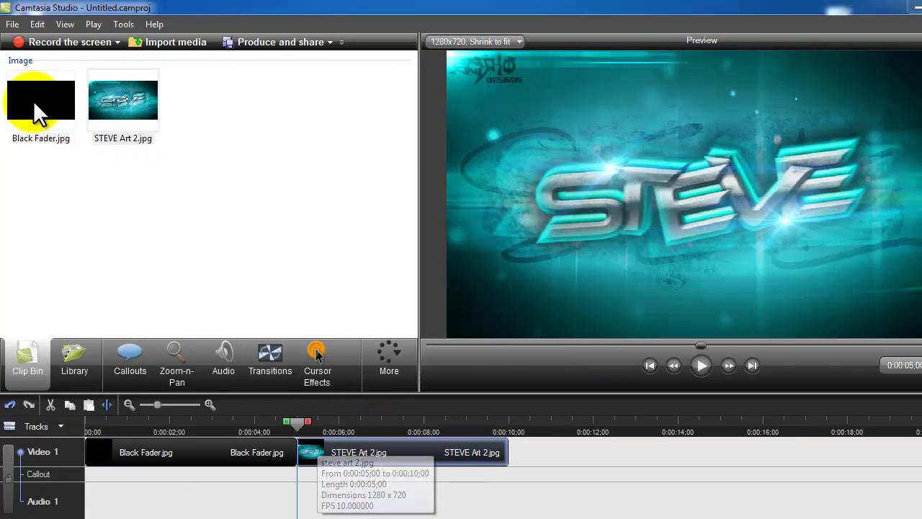
{"action": "left_click_drag", "start_coordinate": [36, 98], "coordinate": [561, 458]}
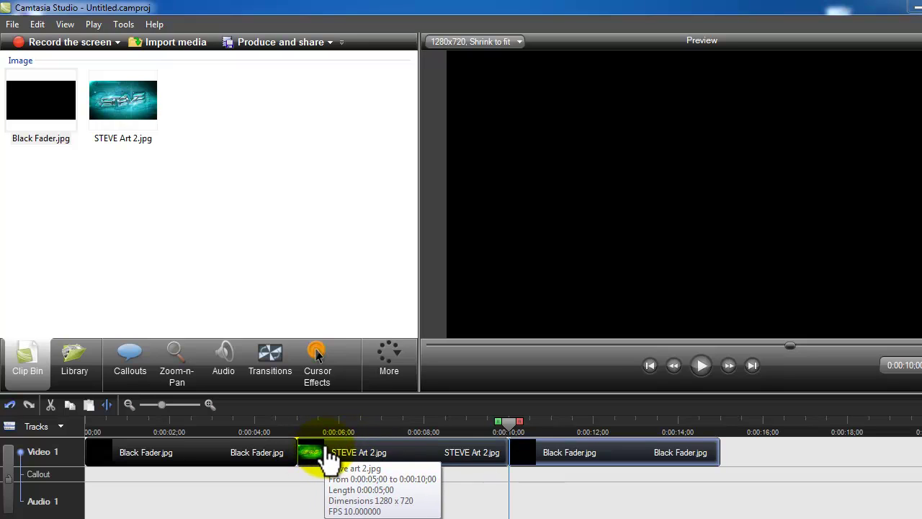
Step: Set the image duration of both Black Fader clips to 0.1 seconds
{"action": "right_click", "coordinate": [265, 455]}
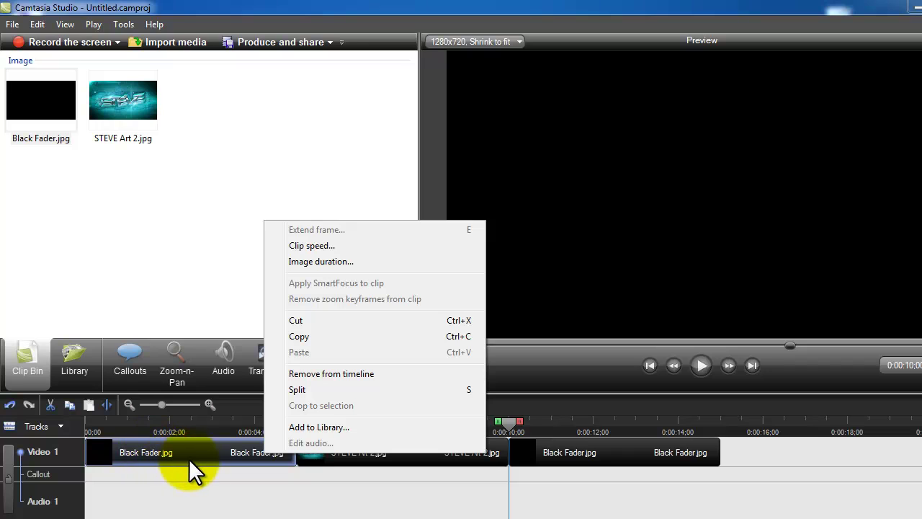
{"action": "left_click", "coordinate": [346, 266]}
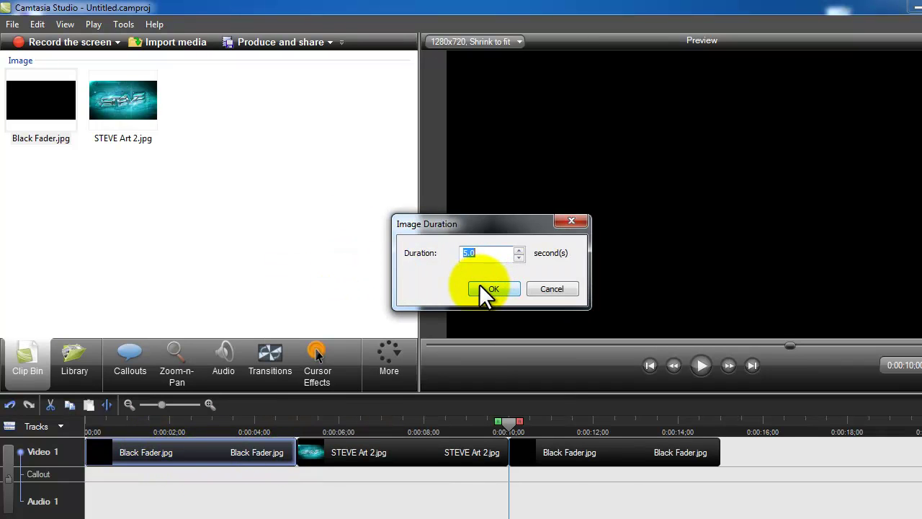
{"action": "type", "text": ".1"}
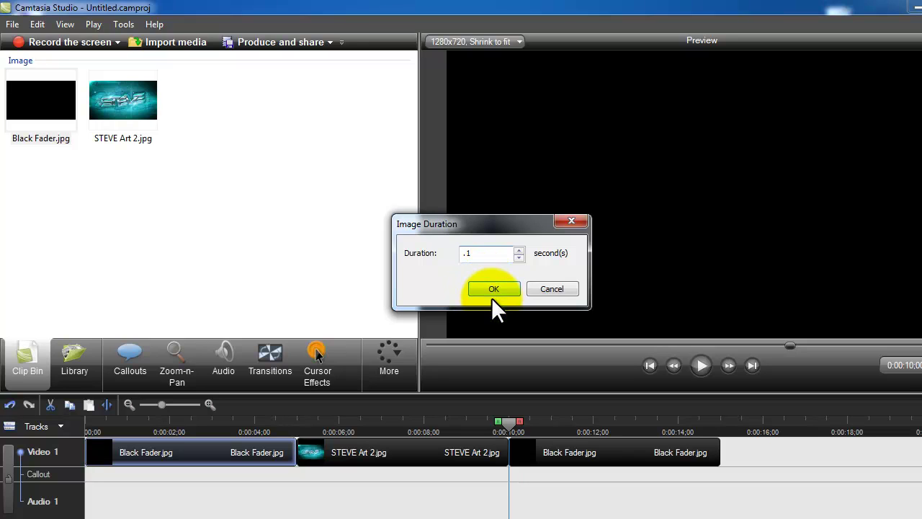
{"action": "left_click", "coordinate": [492, 286]}
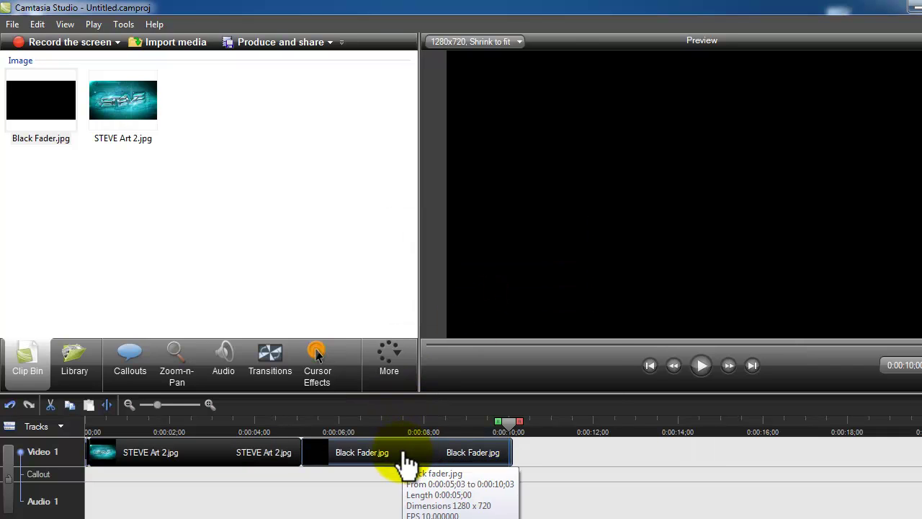
{"action": "right_click", "coordinate": [407, 455]}
{"action": "left_click", "coordinate": [517, 263]}
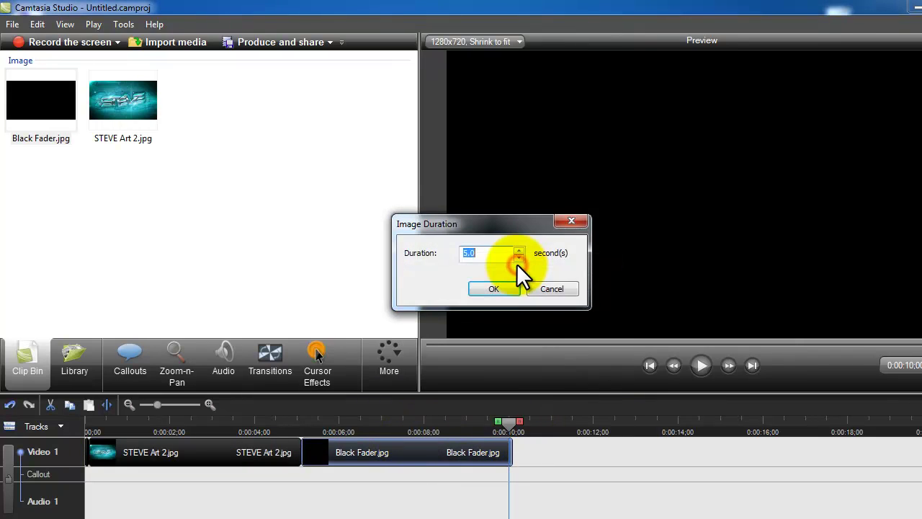
{"action": "type", "text": ".1"}
{"action": "left_click", "coordinate": [517, 284]}
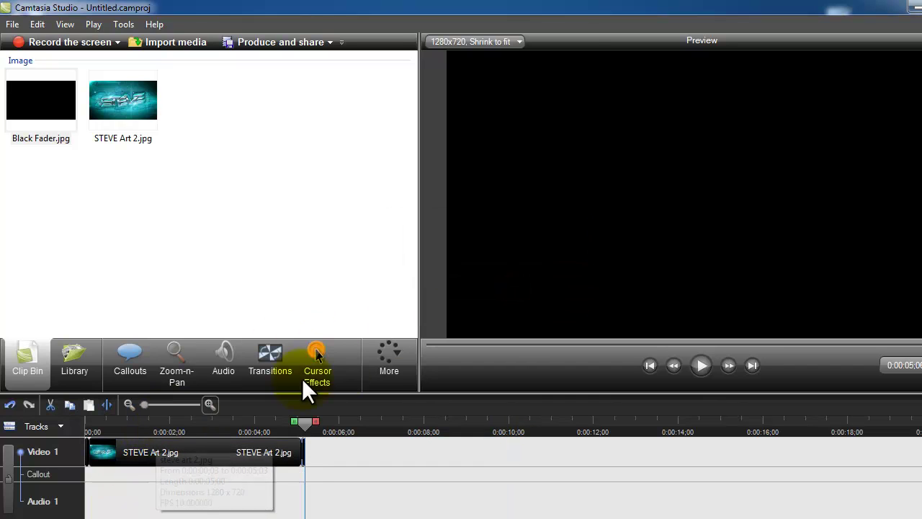
Step: Add a Fade transition before and after STEVE Art 2 on Video 1
{"action": "left_click", "coordinate": [281, 358]}
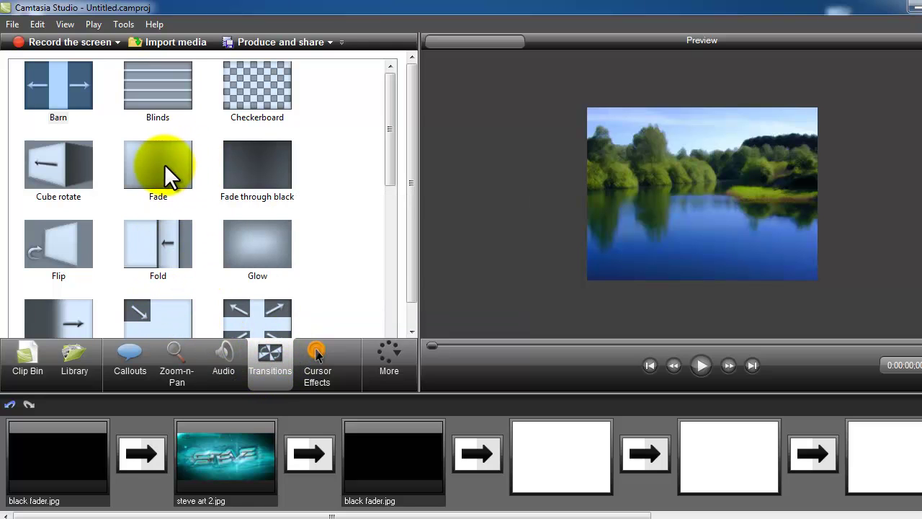
{"action": "left_click_drag", "start_coordinate": [164, 163], "coordinate": [159, 450]}
{"action": "left_click_drag", "start_coordinate": [214, 256], "coordinate": [308, 459]}
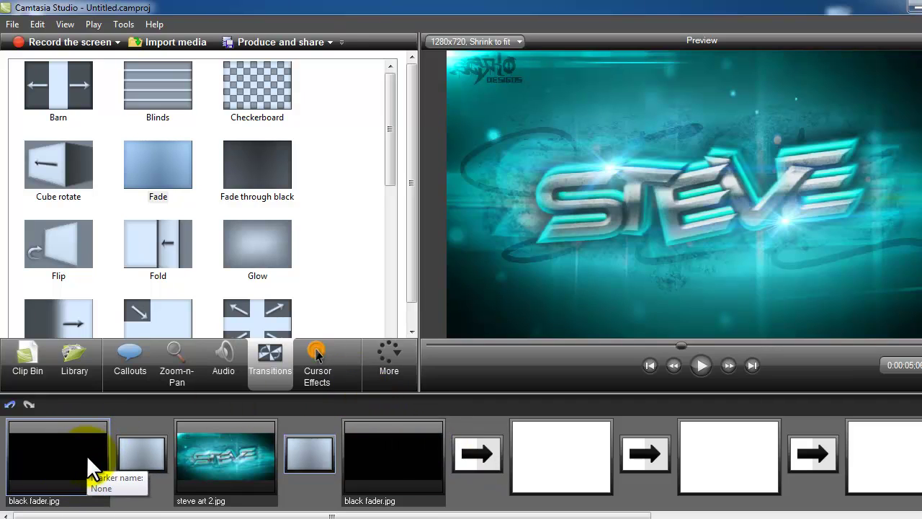
{"action": "left_click", "coordinate": [22, 358]}
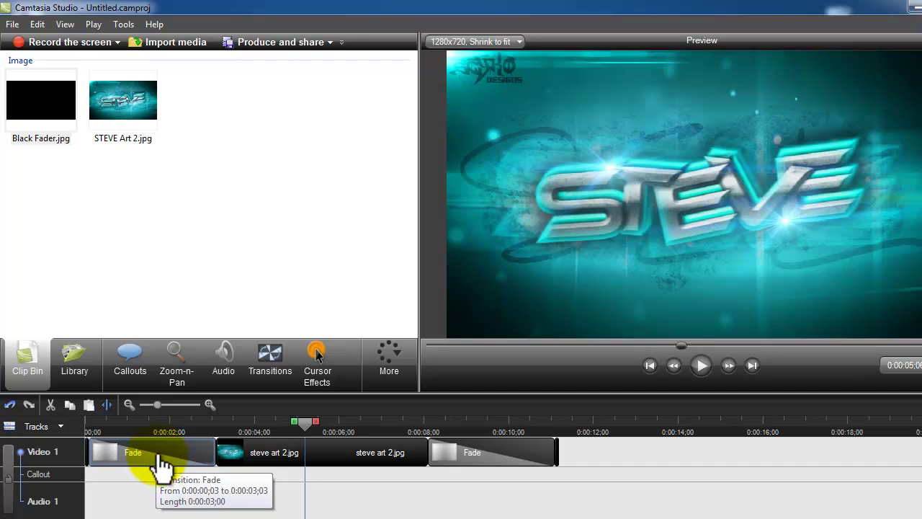
Step: Set the duration of both Fade transitions around STEVE Art 2 to 1 second
{"action": "right_click", "coordinate": [157, 461]}
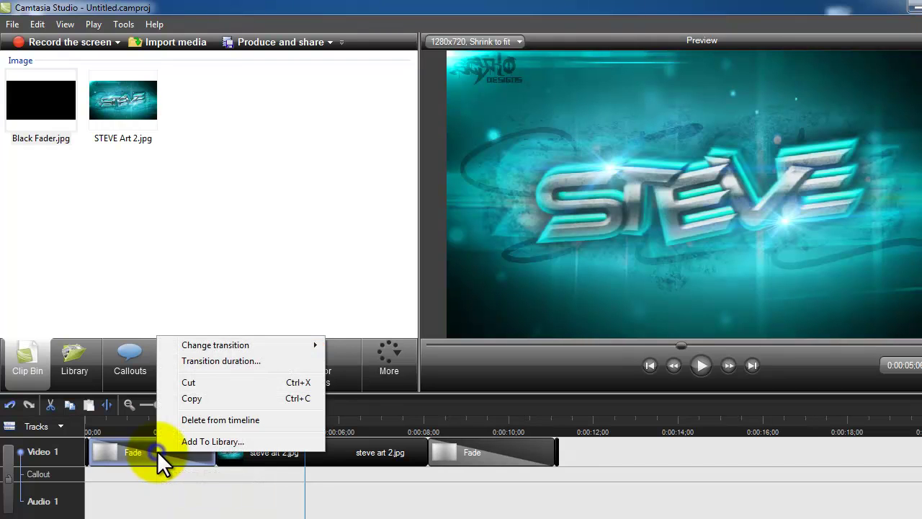
{"action": "left_click", "coordinate": [218, 360]}
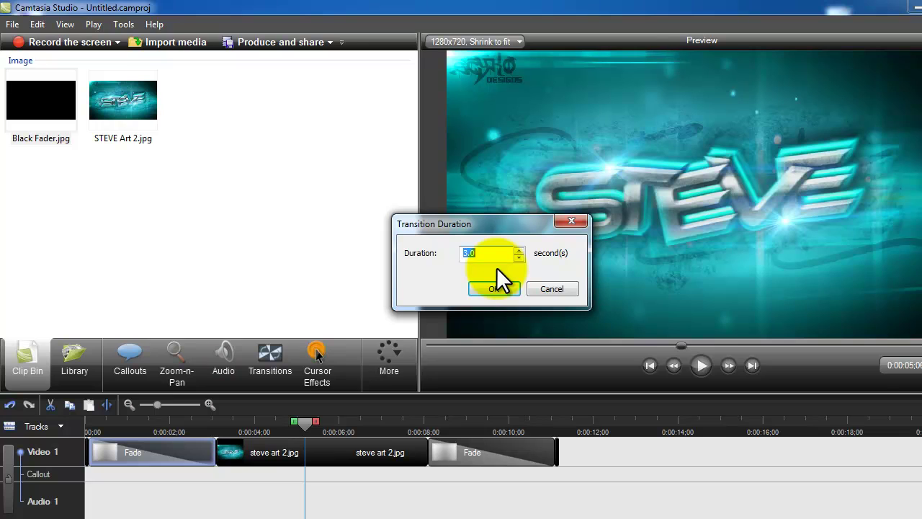
{"action": "type", "text": "1"}
{"action": "left_click", "coordinate": [494, 285]}
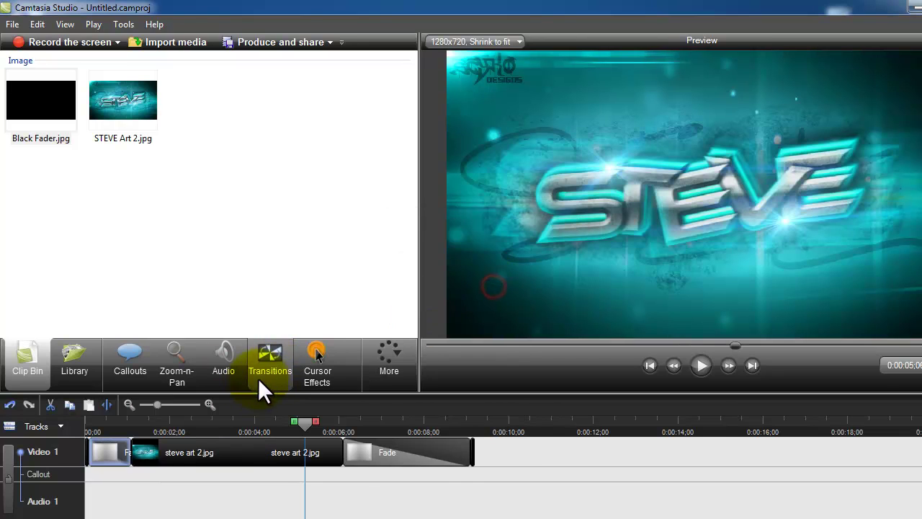
{"action": "right_click", "coordinate": [389, 450]}
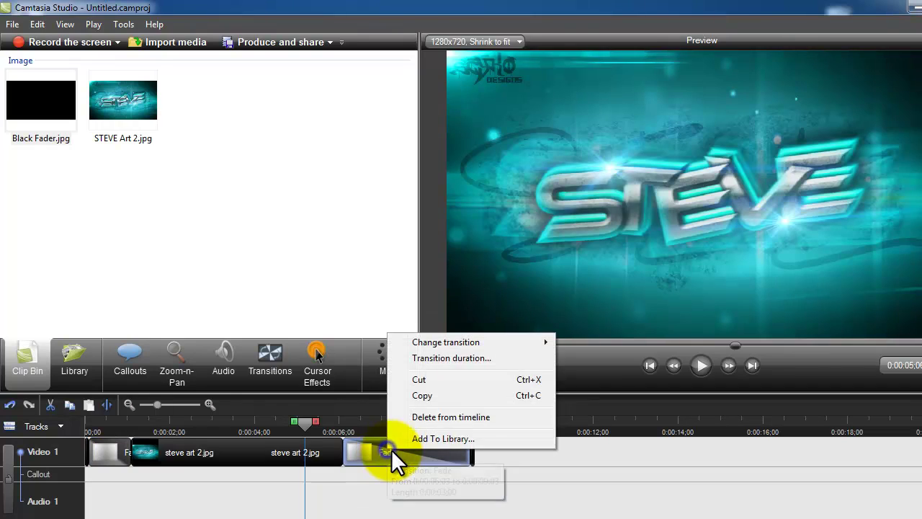
{"action": "left_click", "coordinate": [474, 360]}
{"action": "type", "text": "1"}
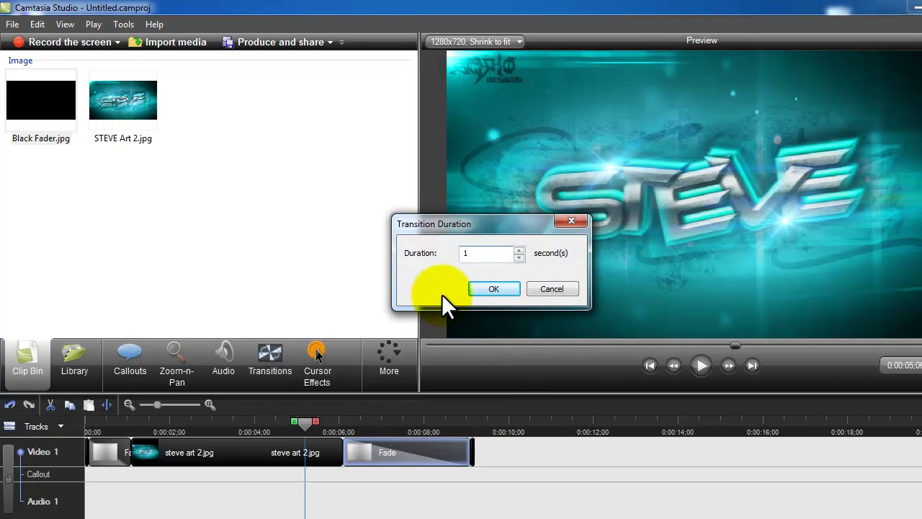
{"action": "left_click", "coordinate": [503, 289]}
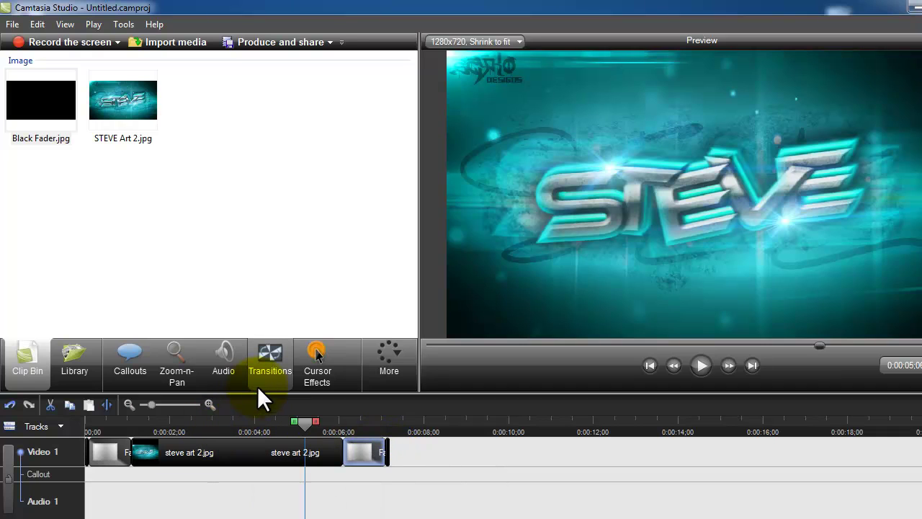
{"action": "left_click", "coordinate": [272, 357]}
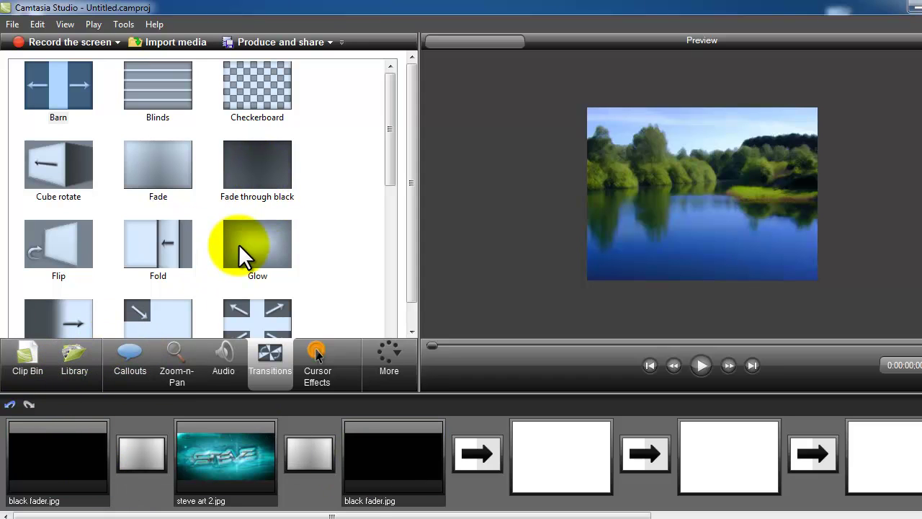
Step: Drop a new Fade into the opening transition slot and set its duration to 1 second
{"action": "left_click_drag", "start_coordinate": [246, 163], "coordinate": [7, 467]}
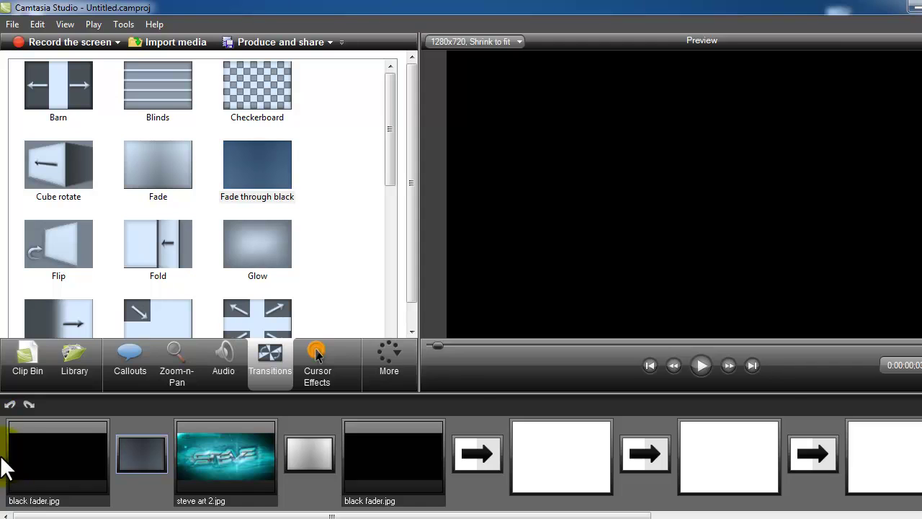
{"action": "left_click_drag", "start_coordinate": [144, 173], "coordinate": [135, 460]}
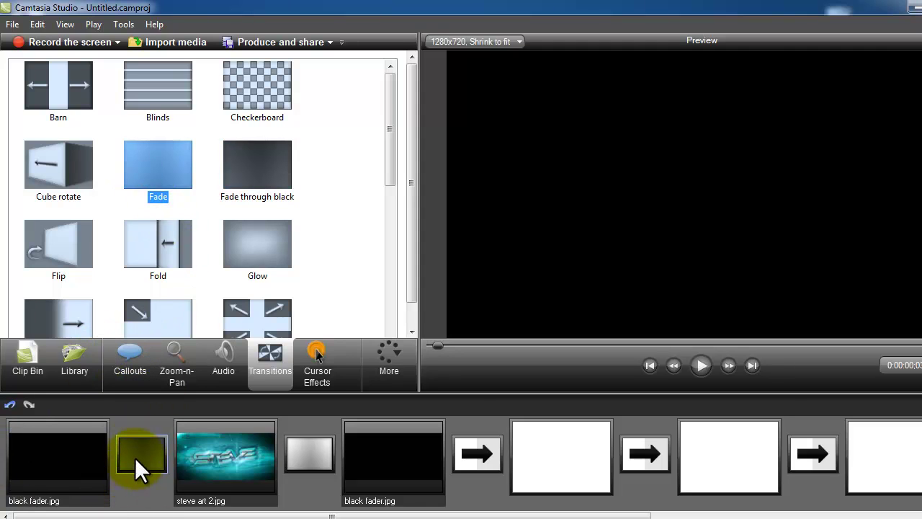
{"action": "left_click", "coordinate": [37, 355]}
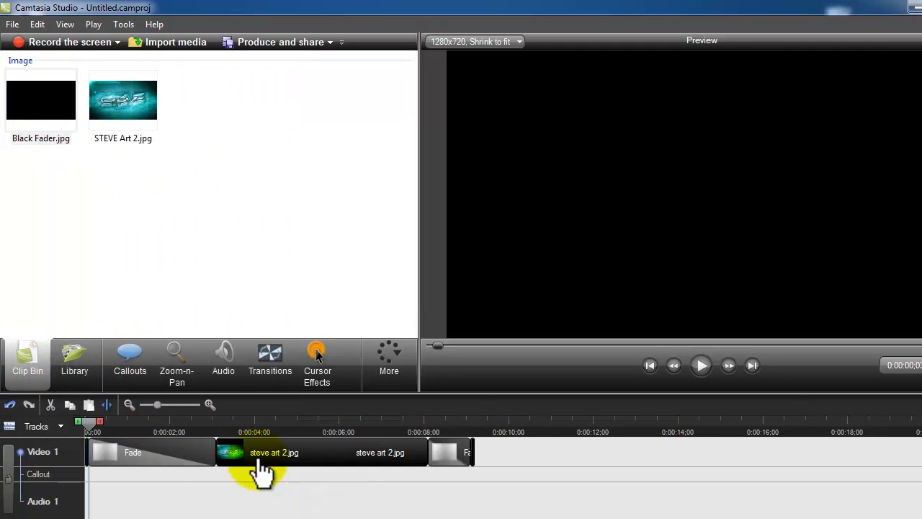
{"action": "right_click", "coordinate": [177, 463]}
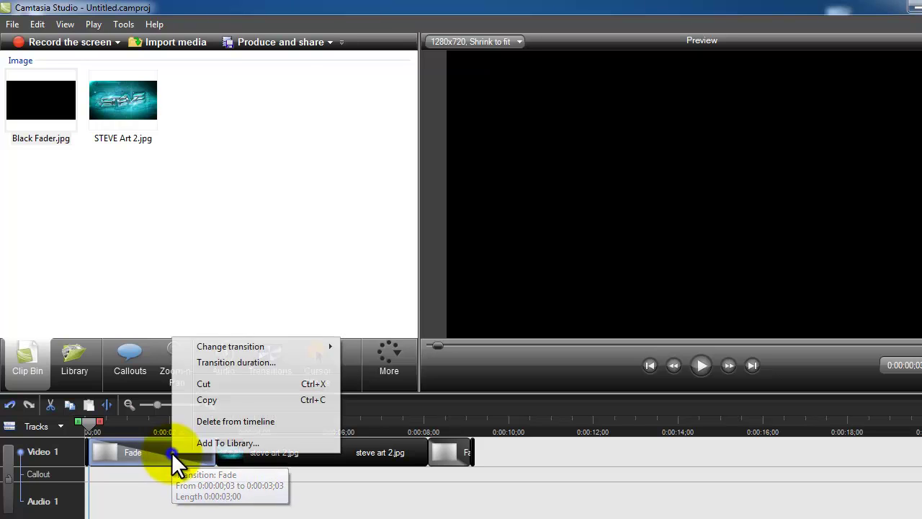
{"action": "left_click", "coordinate": [234, 362]}
{"action": "type", "text": "1"}
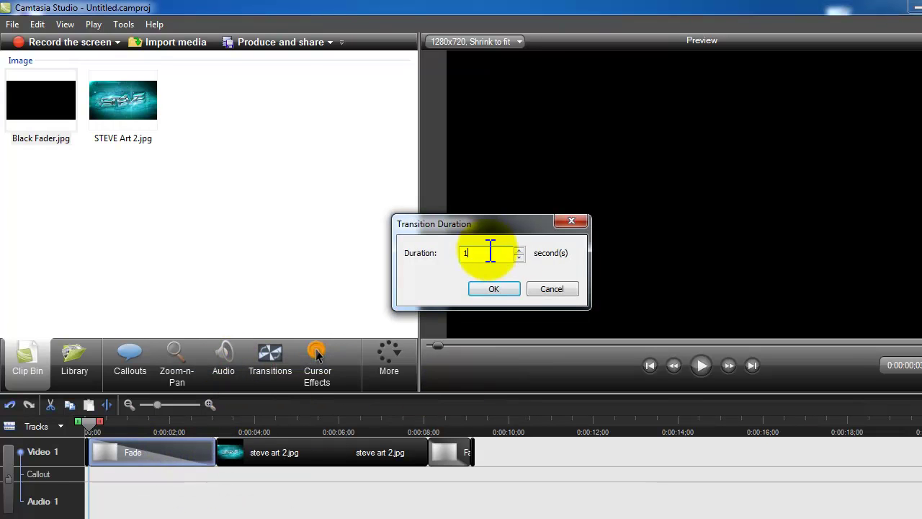
{"action": "left_click", "coordinate": [493, 288]}
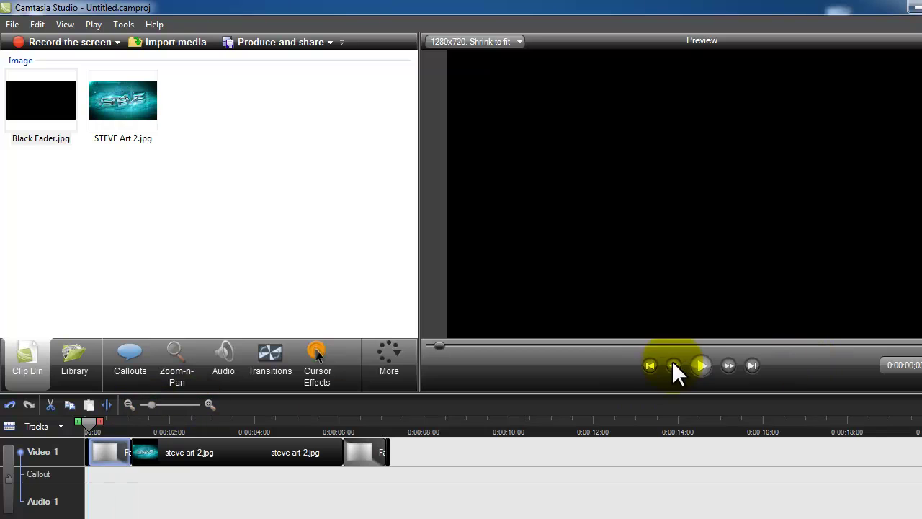
Step: Play the project preview to watch STEVE Art 2 fade in from and out to black
{"action": "left_click", "coordinate": [701, 366]}
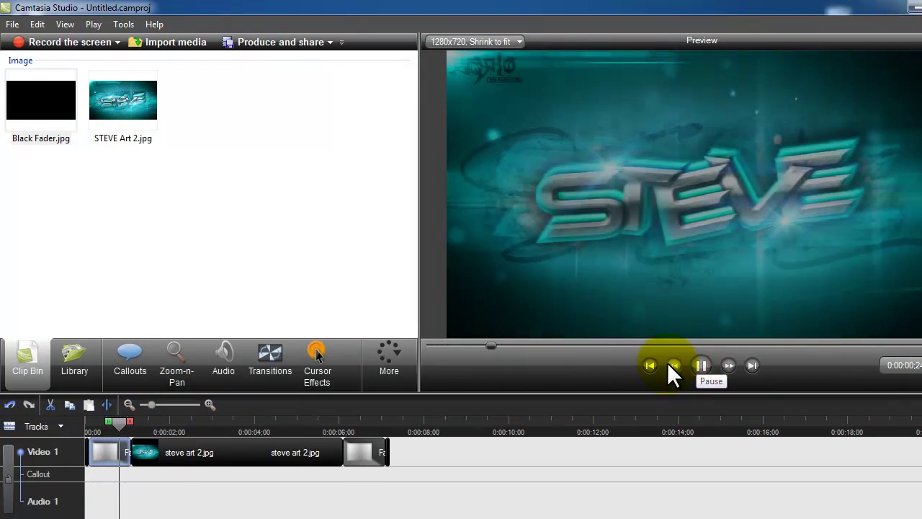